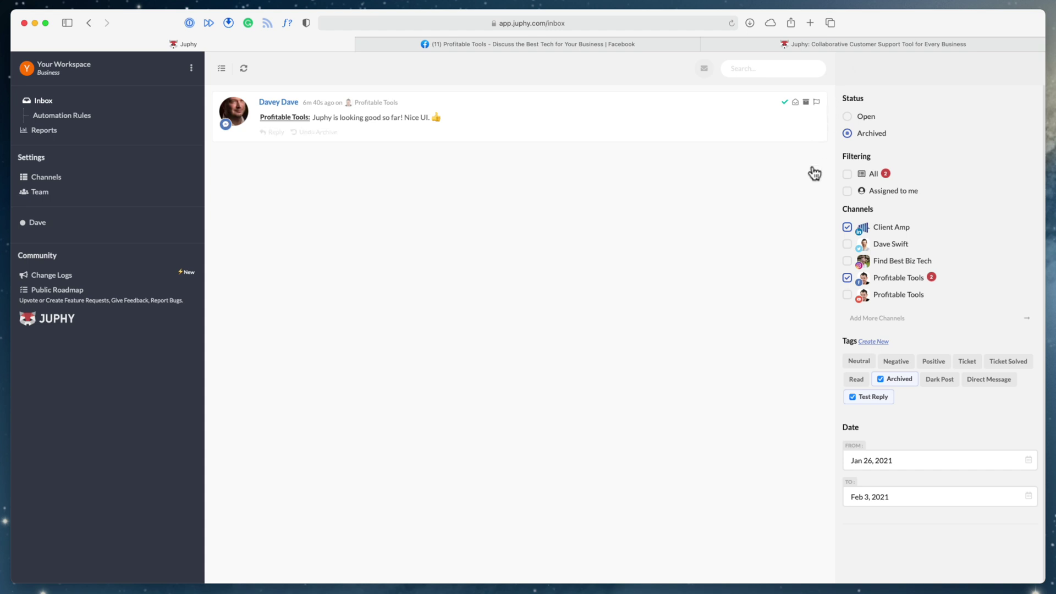
# Filter the inbox to open messages assigned to me and exclude the Profitable Tools Facebook channel
pyautogui.click(847, 116)
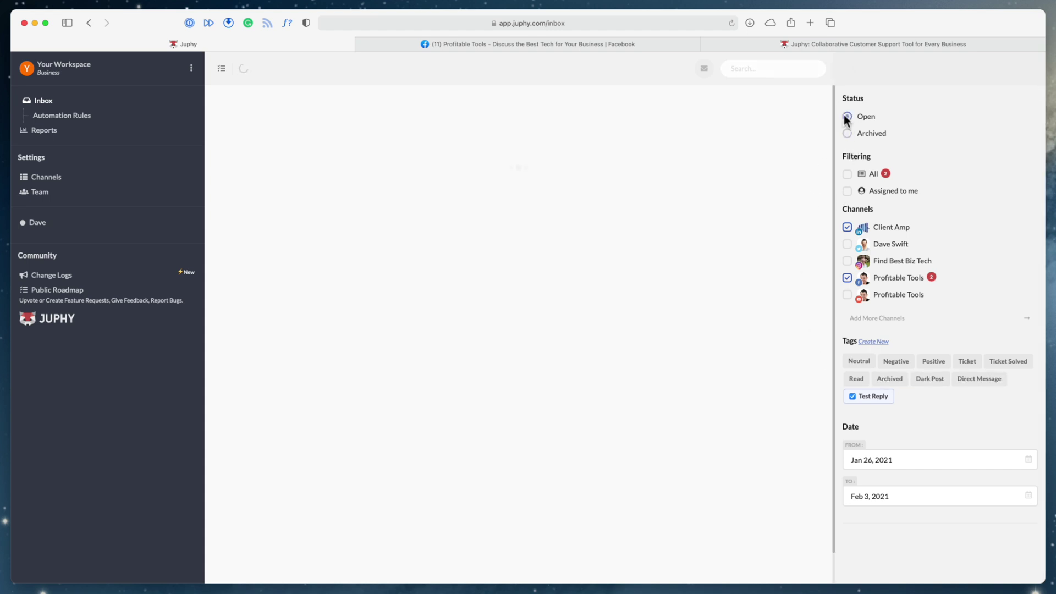
pyautogui.click(848, 192)
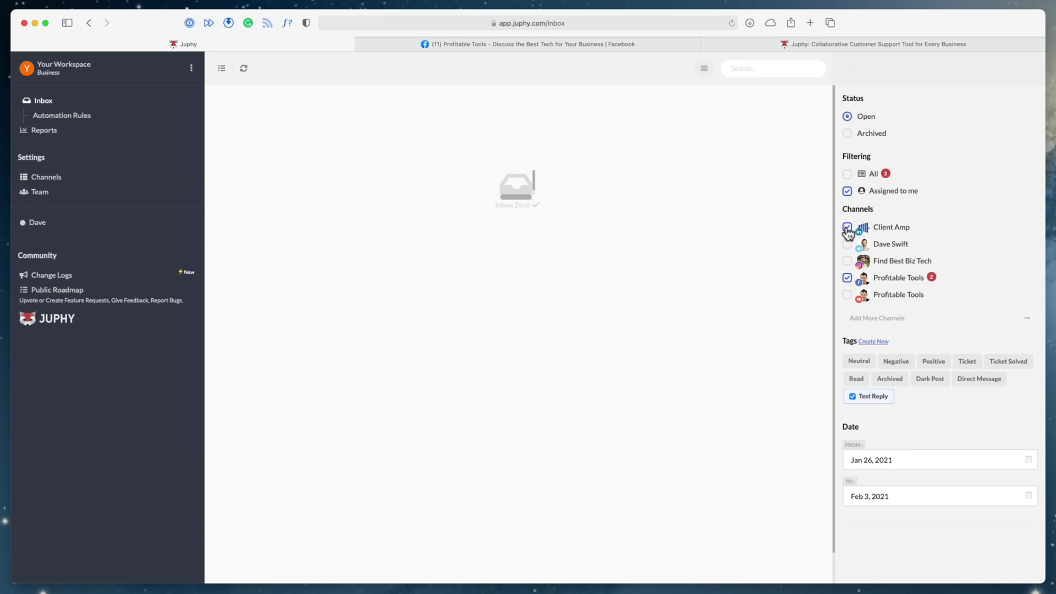
pyautogui.click(847, 278)
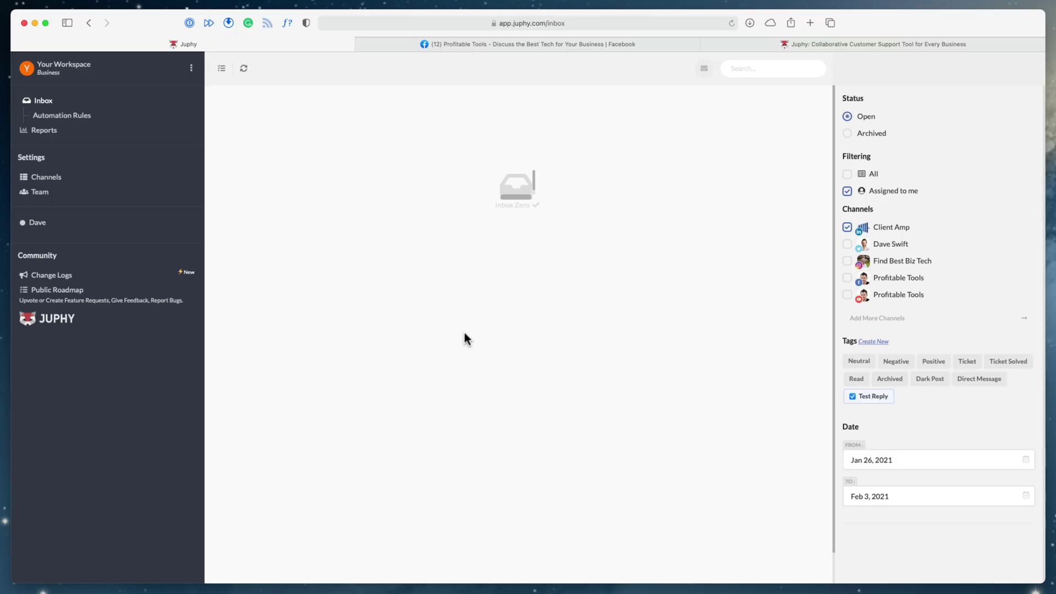
# Start a new automation rule for the Profitable Tools Facebook channel and the personal Twitter channel
pyautogui.click(55, 117)
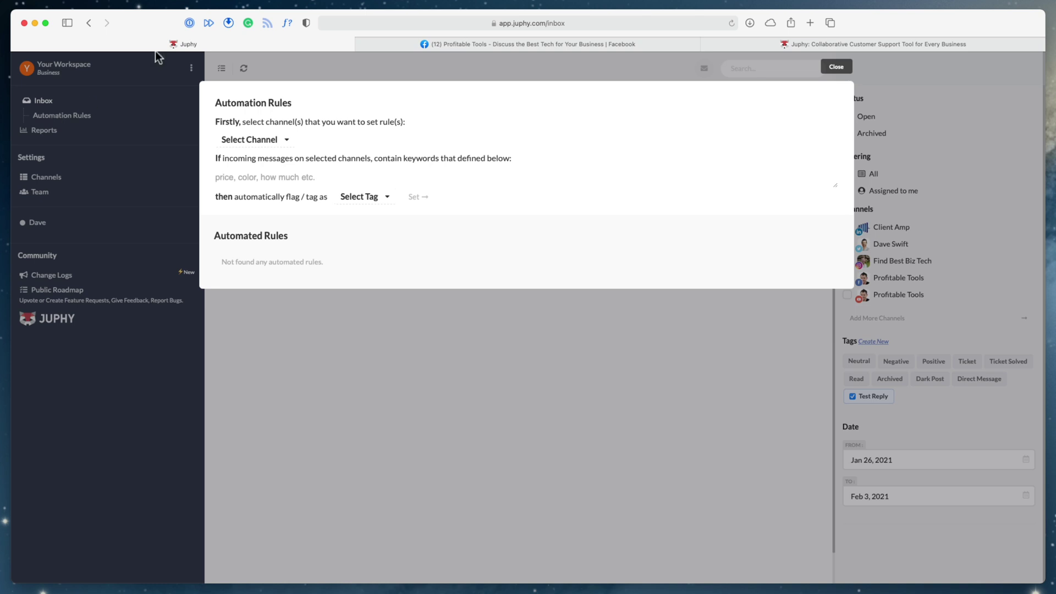
pyautogui.click(253, 137)
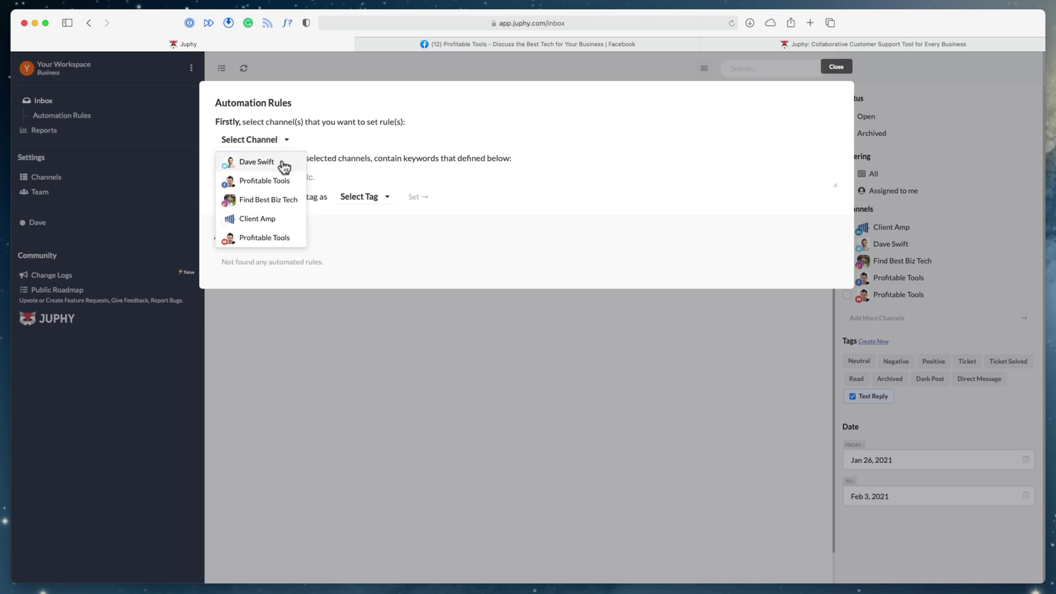
pyautogui.click(278, 180)
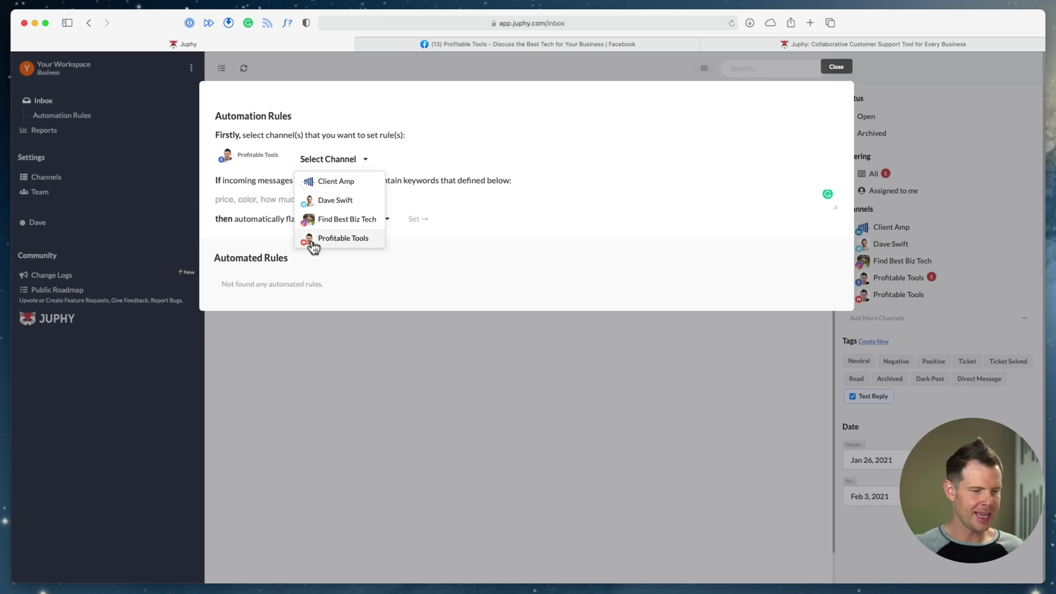
pyautogui.click(317, 187)
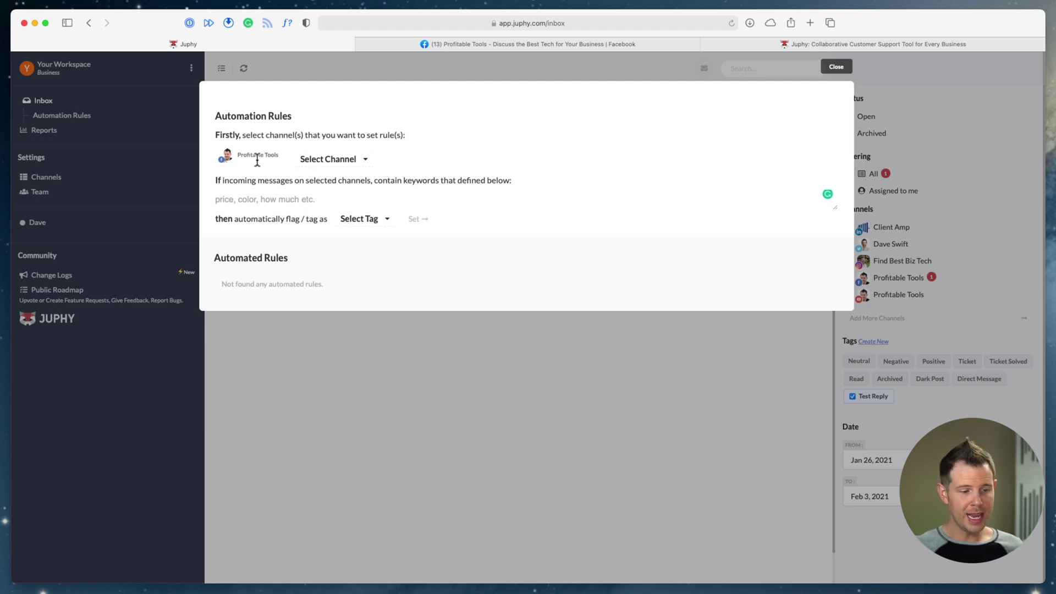
pyautogui.click(324, 165)
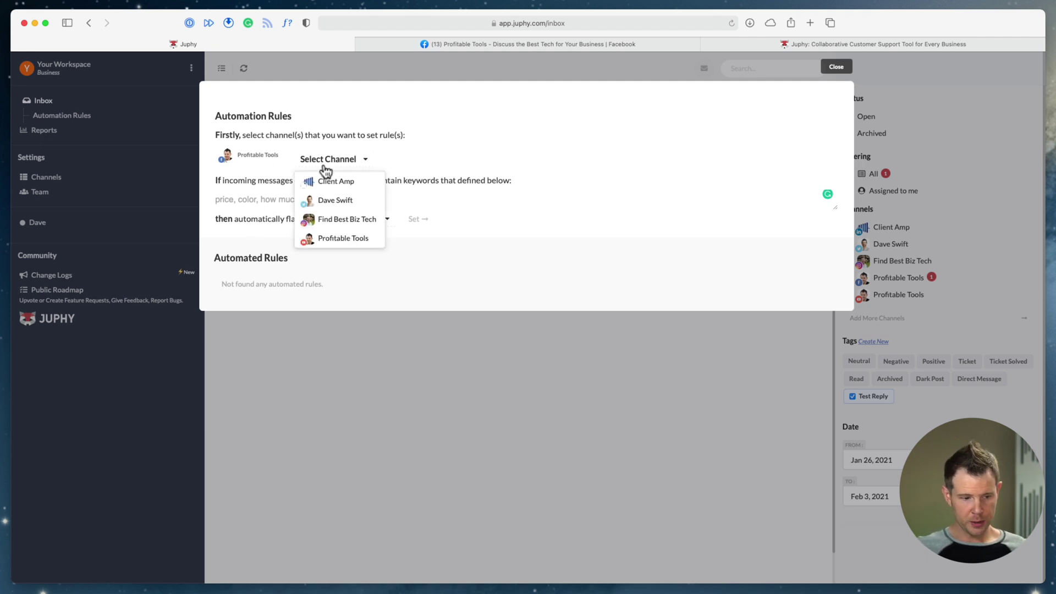
pyautogui.click(325, 202)
# Have the rule tag messages containing "how much" as Test Reply, and set the rule
pyautogui.click(282, 204)
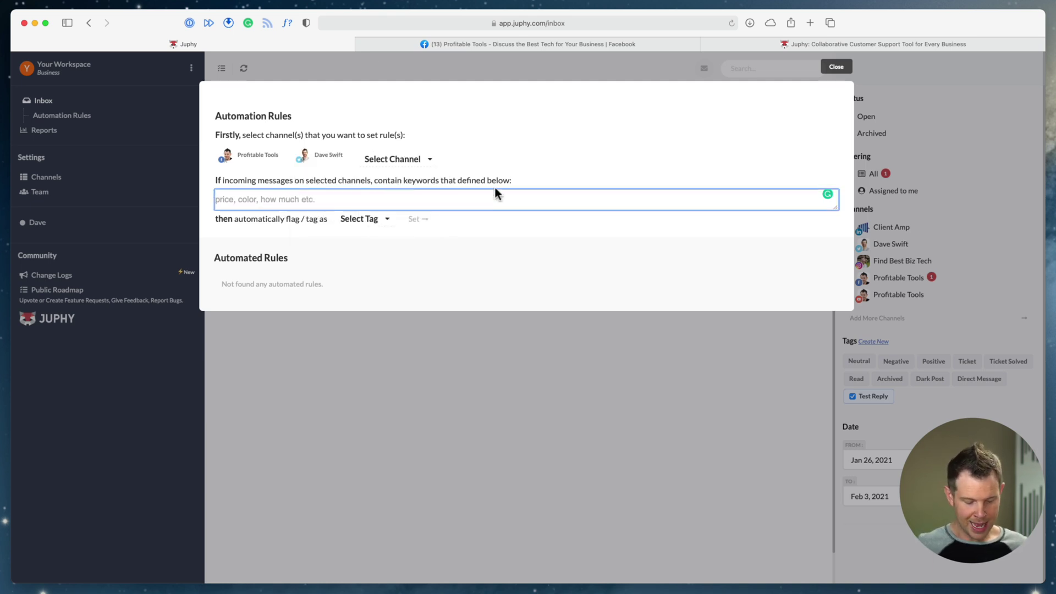
pyautogui.write('how much')
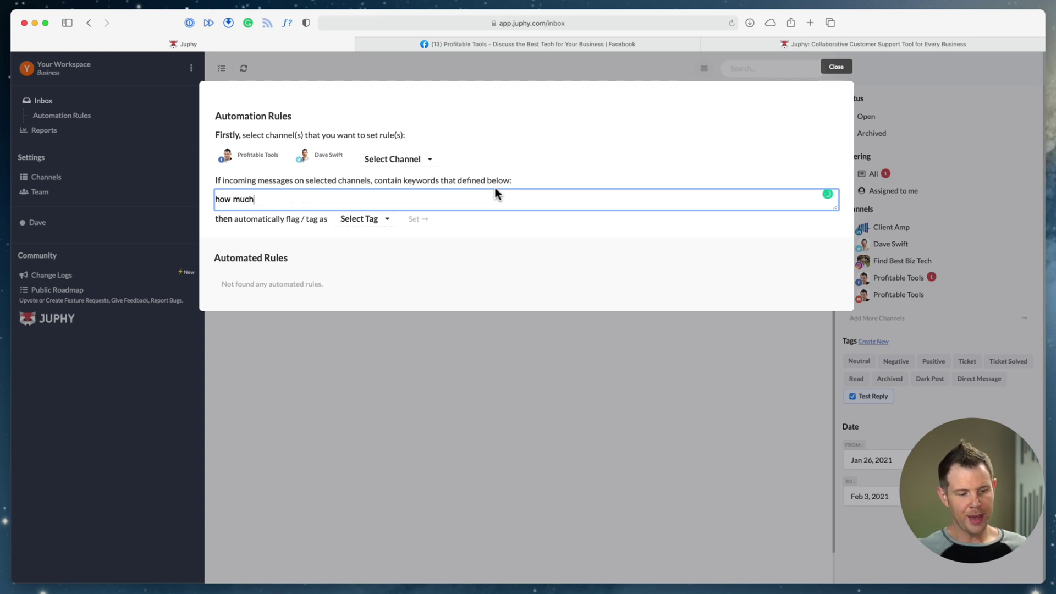
pyautogui.click(357, 220)
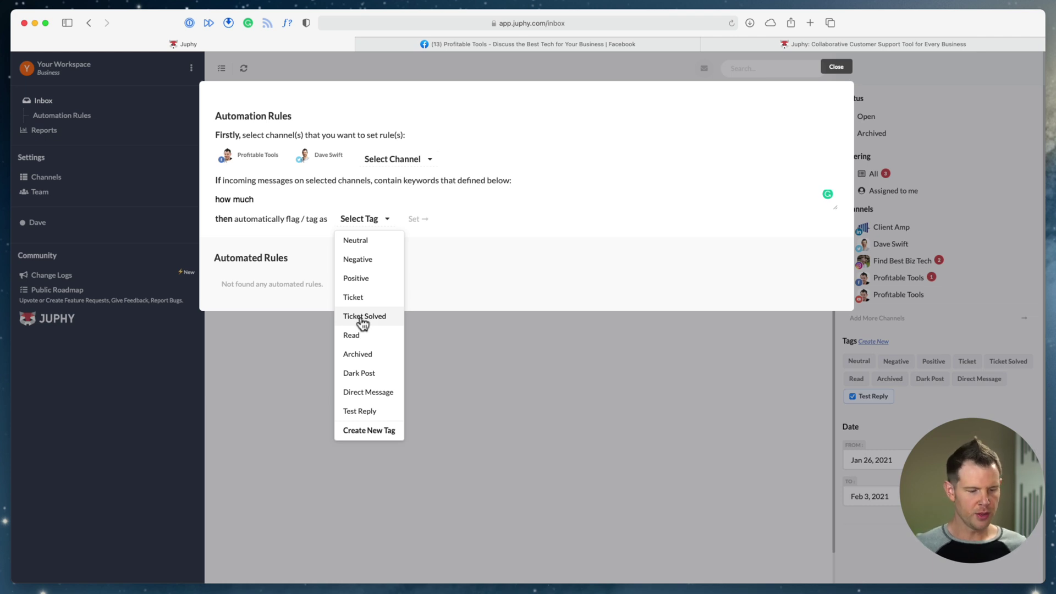
pyautogui.click(365, 414)
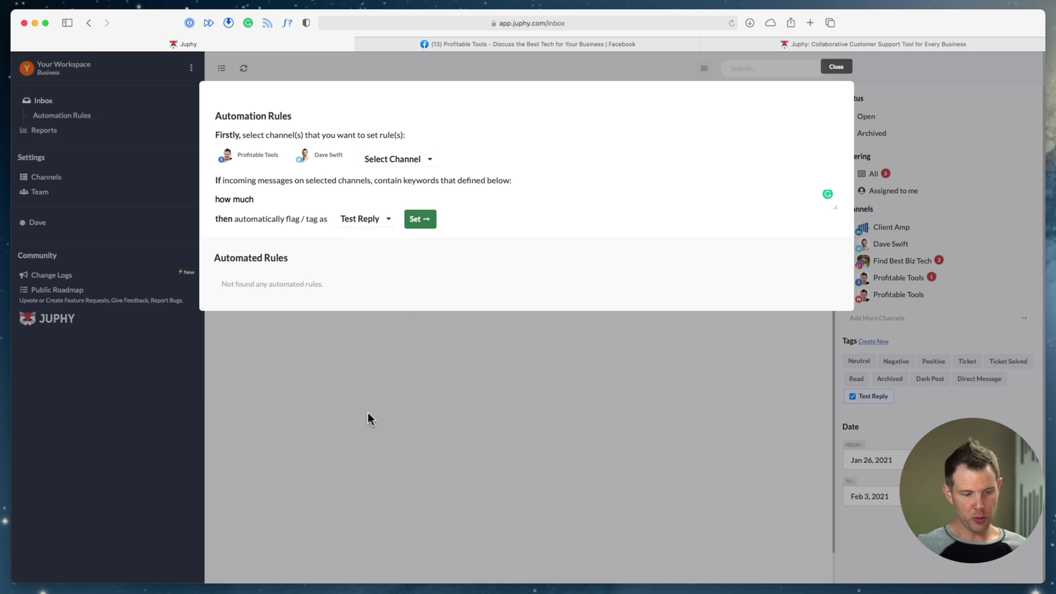
pyautogui.click(419, 219)
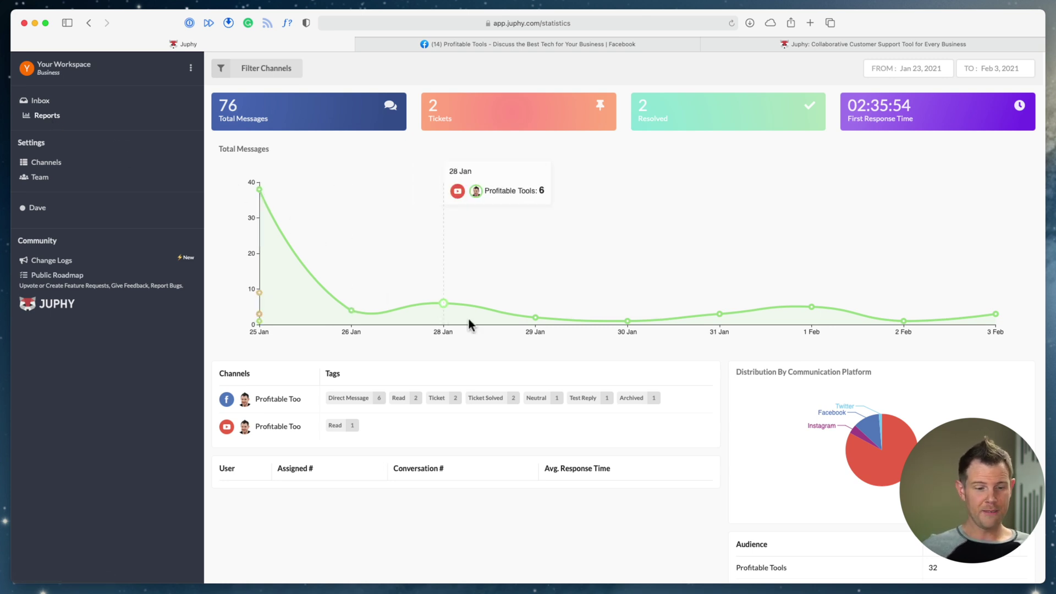
# Examine the daily total messages chart in the reports and the channels available for filtering
pyautogui.moveTo(504, 305)
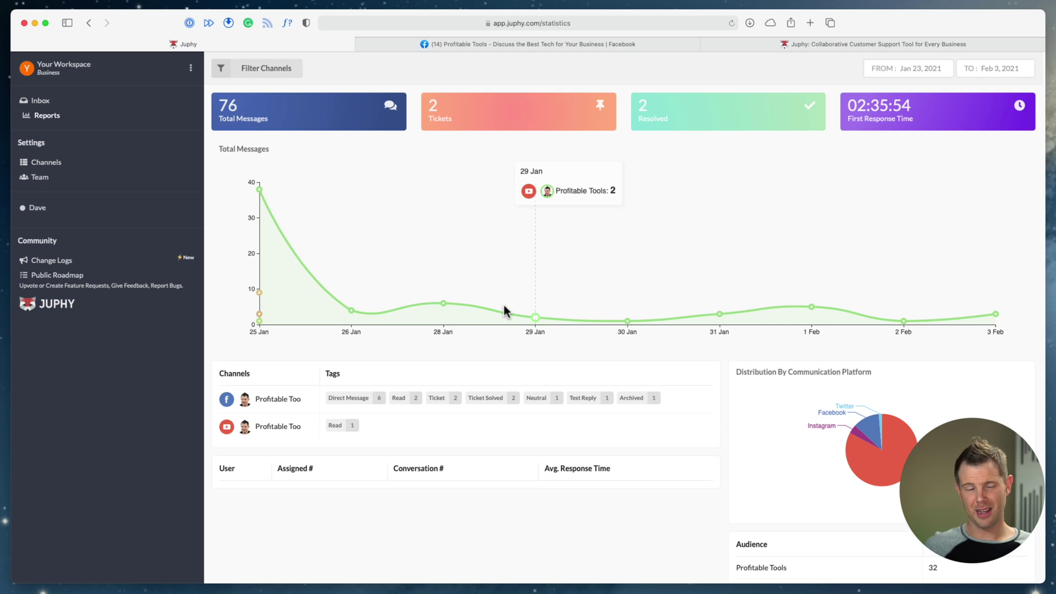
pyautogui.click(239, 71)
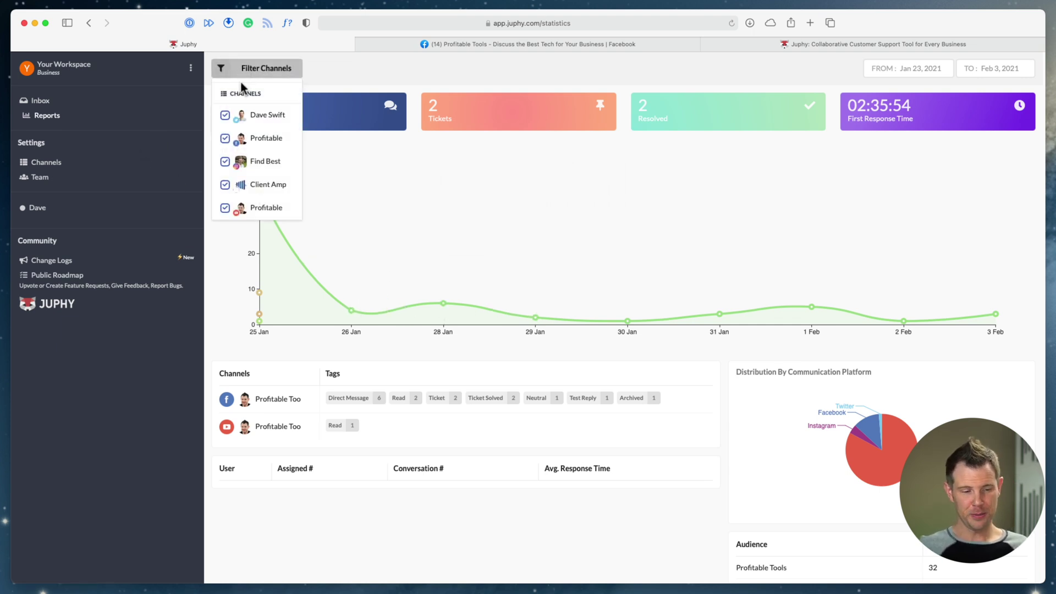
pyautogui.click(424, 168)
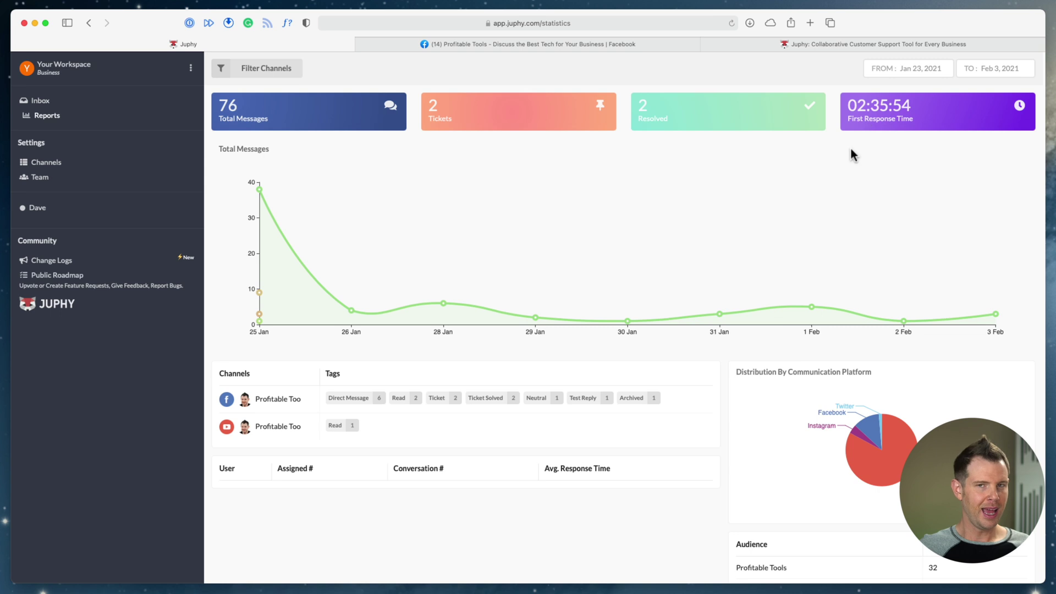
pyautogui.moveTo(851, 189)
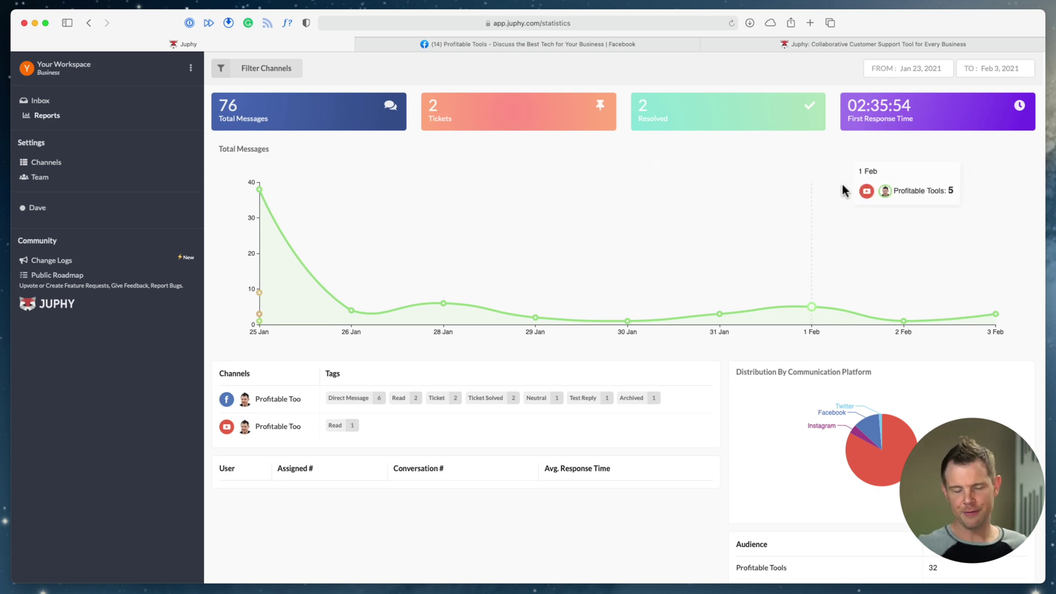
# Exclude the Profitable Tools YouTube channel from the report statistics
pyautogui.click(223, 69)
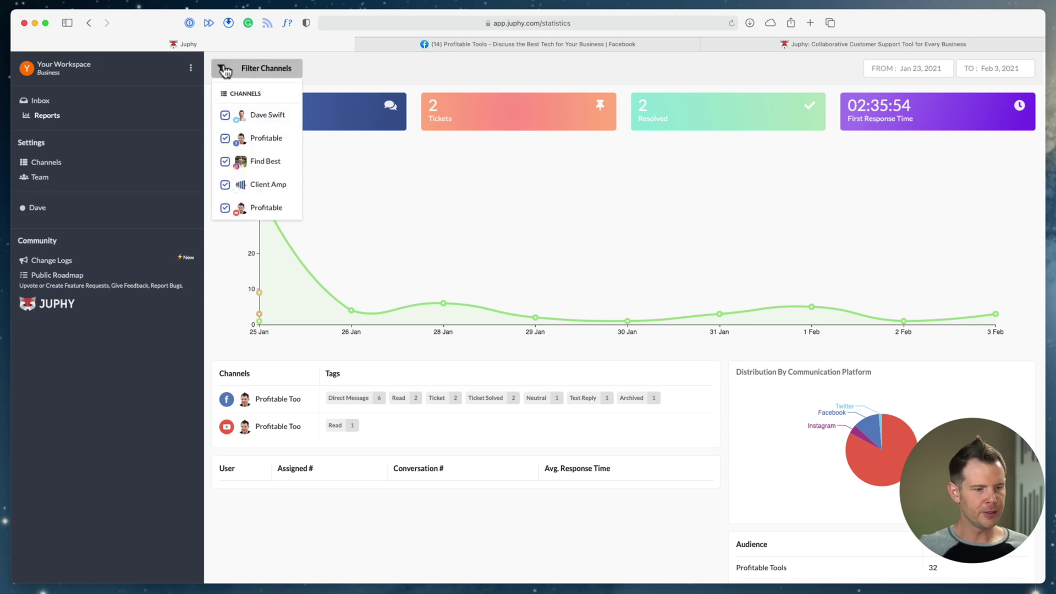
pyautogui.click(225, 208)
pyautogui.click(733, 240)
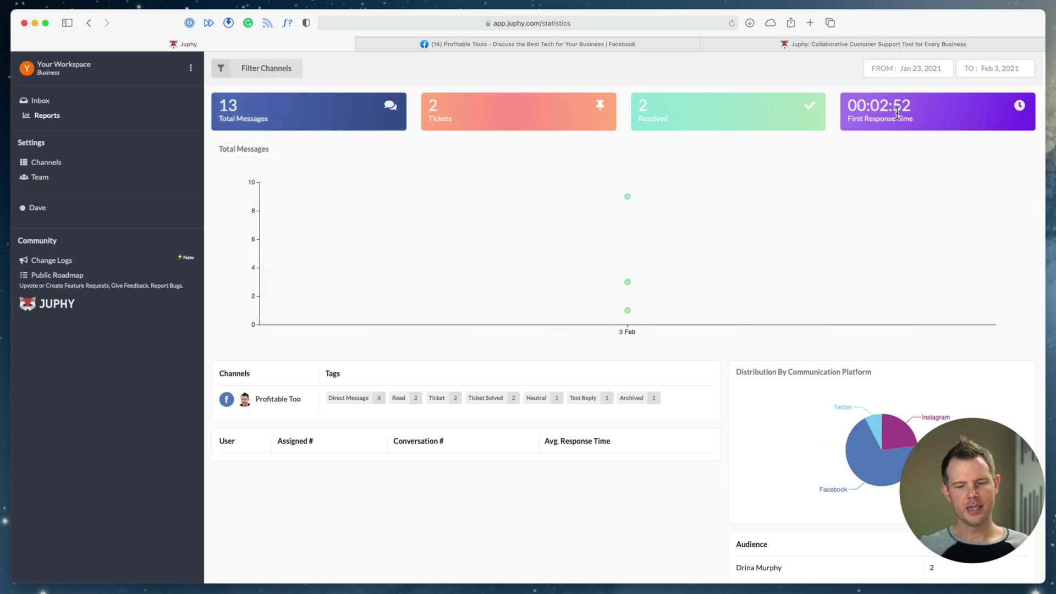
# Include the Profitable Tools YouTube channel in the report statistics again
pyautogui.click(225, 76)
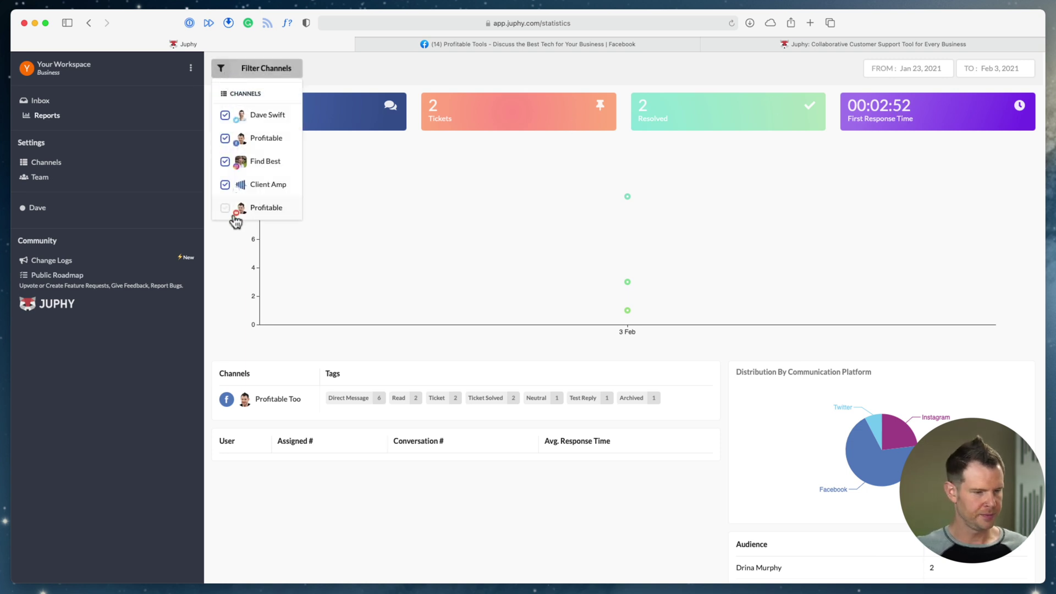
pyautogui.click(237, 69)
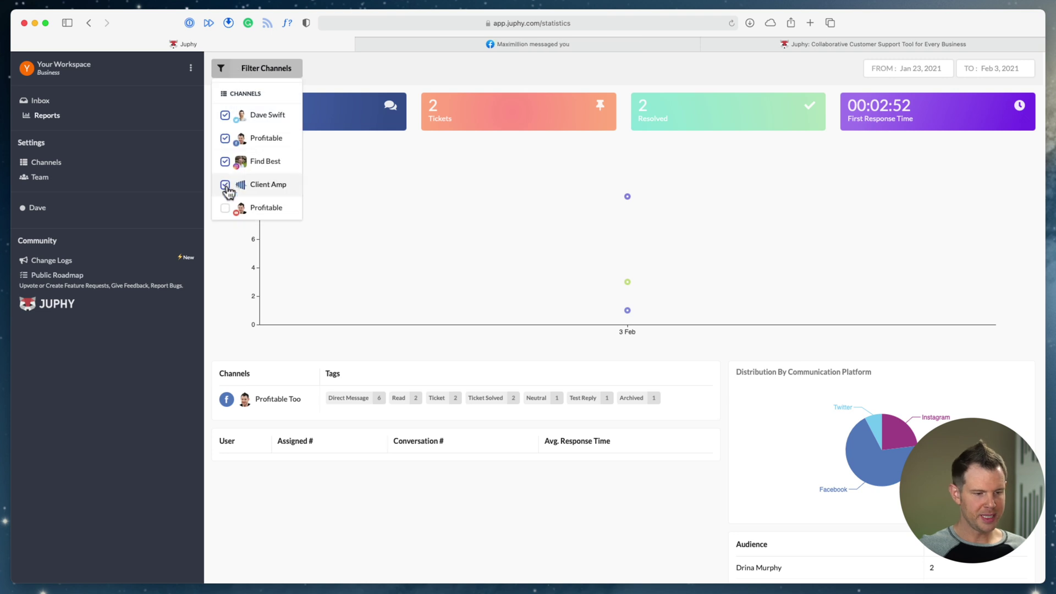
pyautogui.click(226, 208)
pyautogui.click(243, 270)
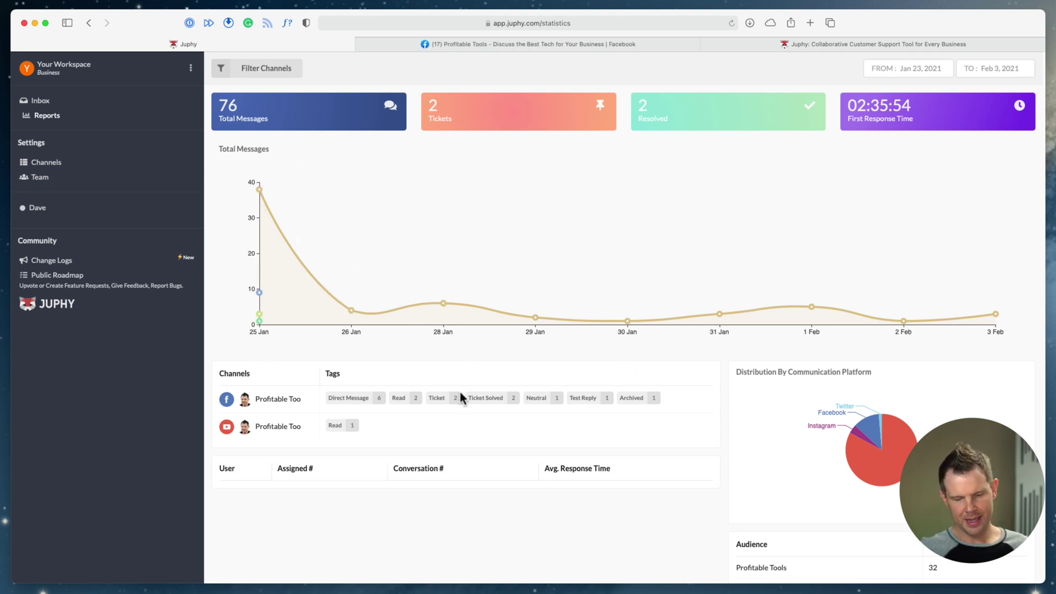
# Examine the report's tag counts, distribution by communication platform, audience message counts and sentiment analysis
pyautogui.scroll(-2, 717, 366)
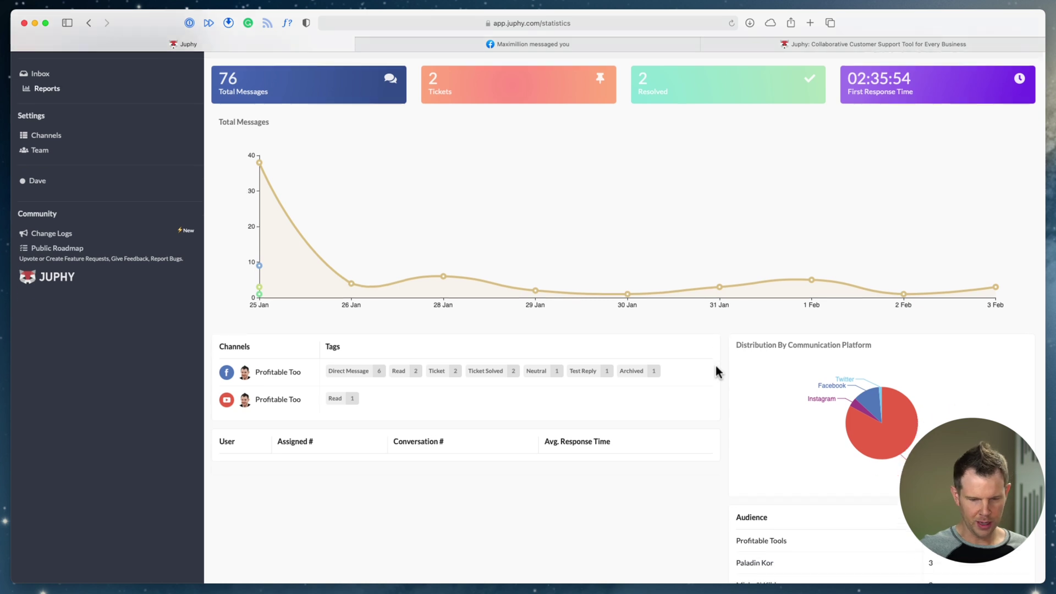
pyautogui.scroll(-4, 717, 370)
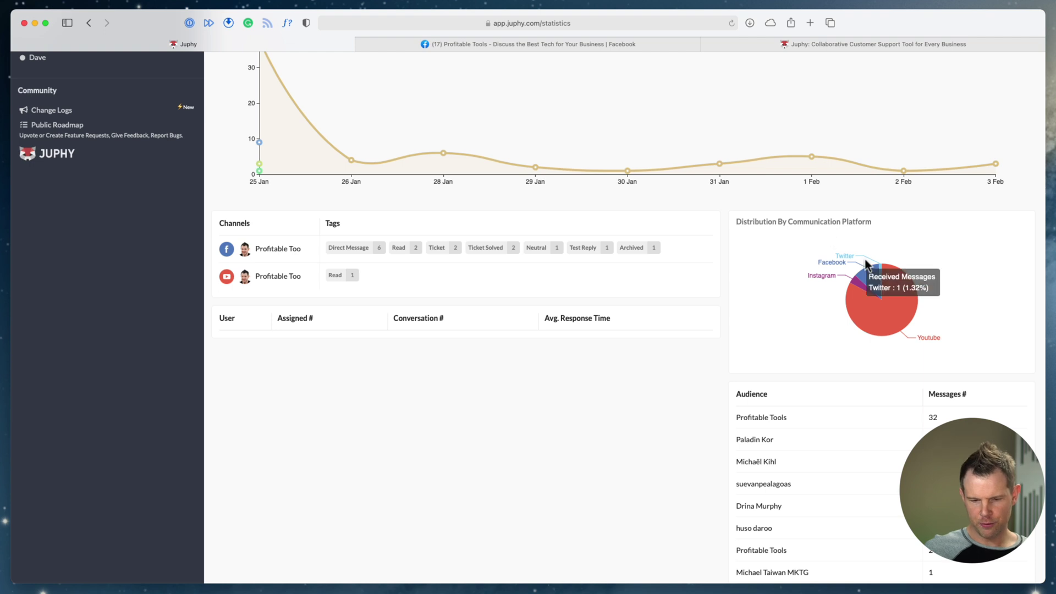
pyautogui.moveTo(881, 275)
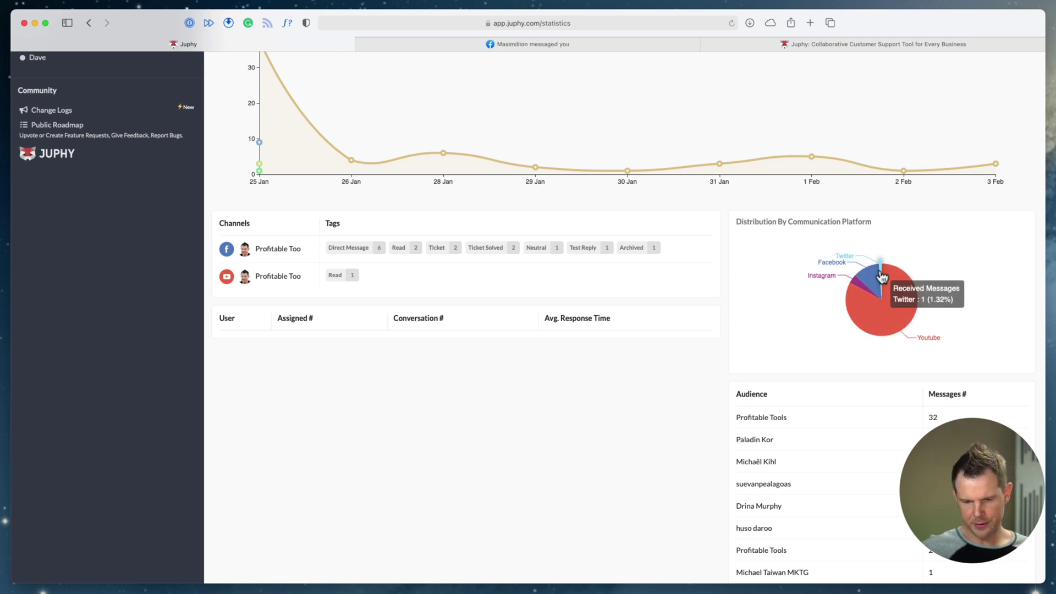
pyautogui.moveTo(863, 291)
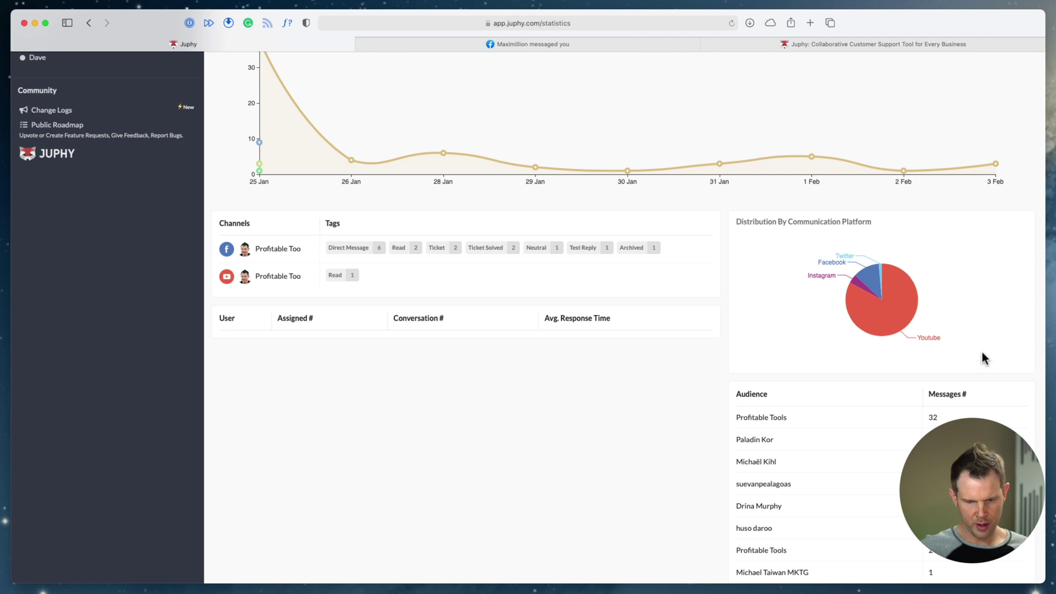
pyautogui.scroll(-5, 982, 354)
pyautogui.scroll(-2, 757, 258)
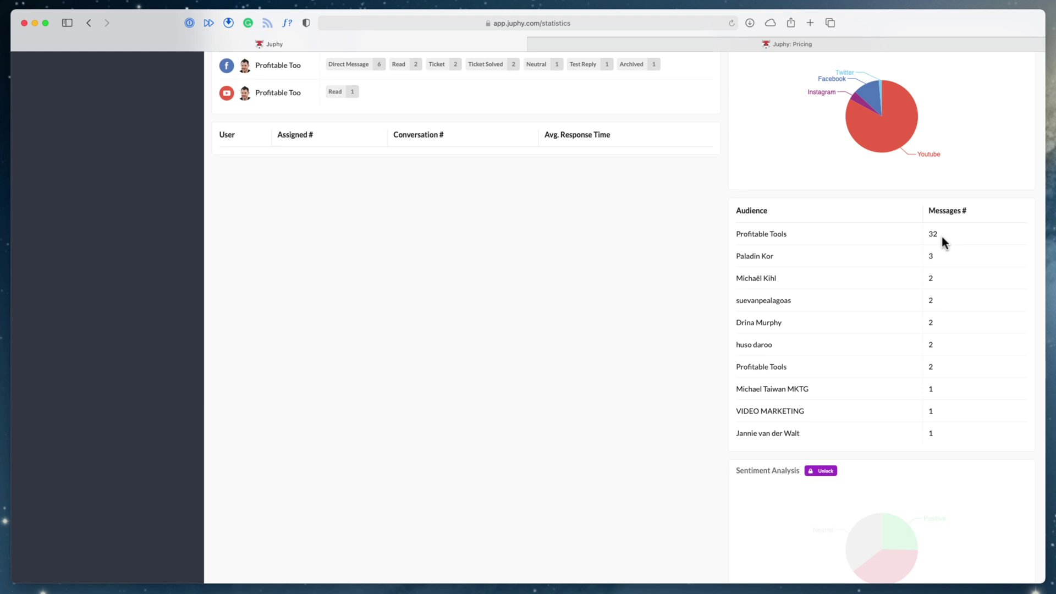
pyautogui.scroll(-2, 899, 300)
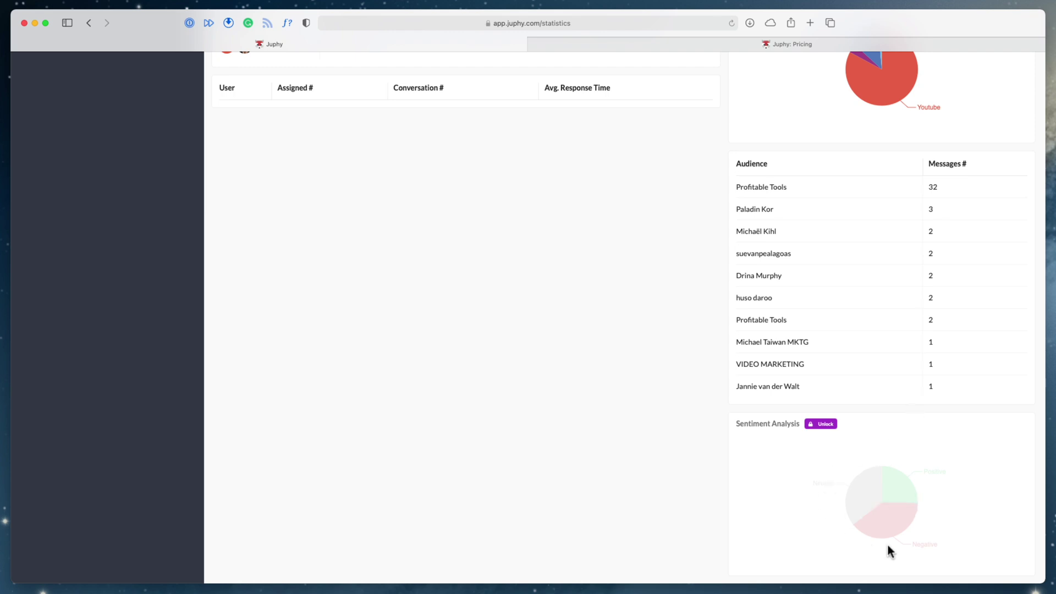
pyautogui.moveTo(863, 532)
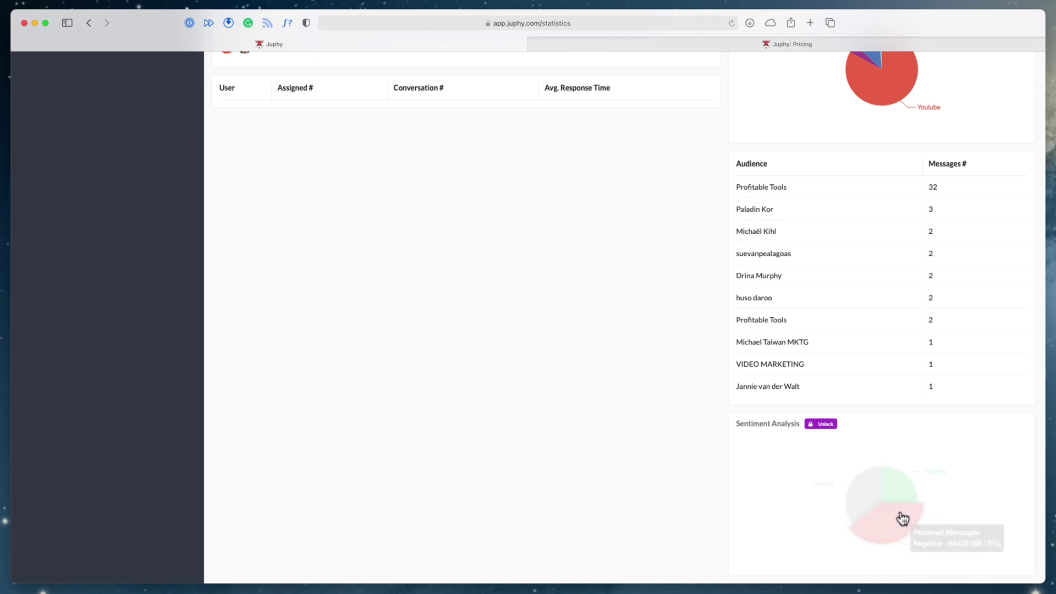
pyautogui.moveTo(906, 497)
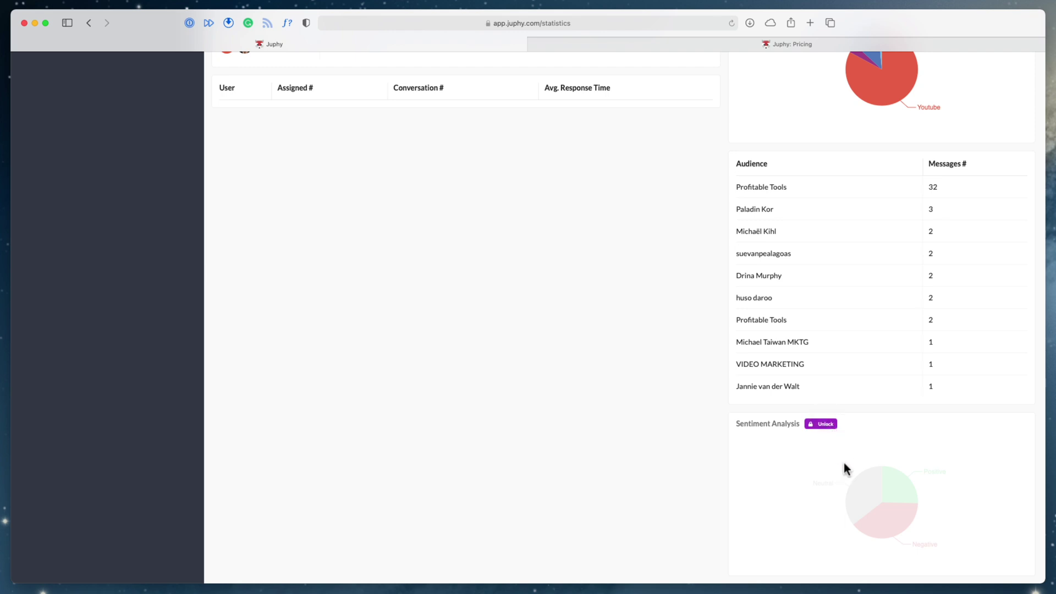
pyautogui.scroll(10, 847, 471)
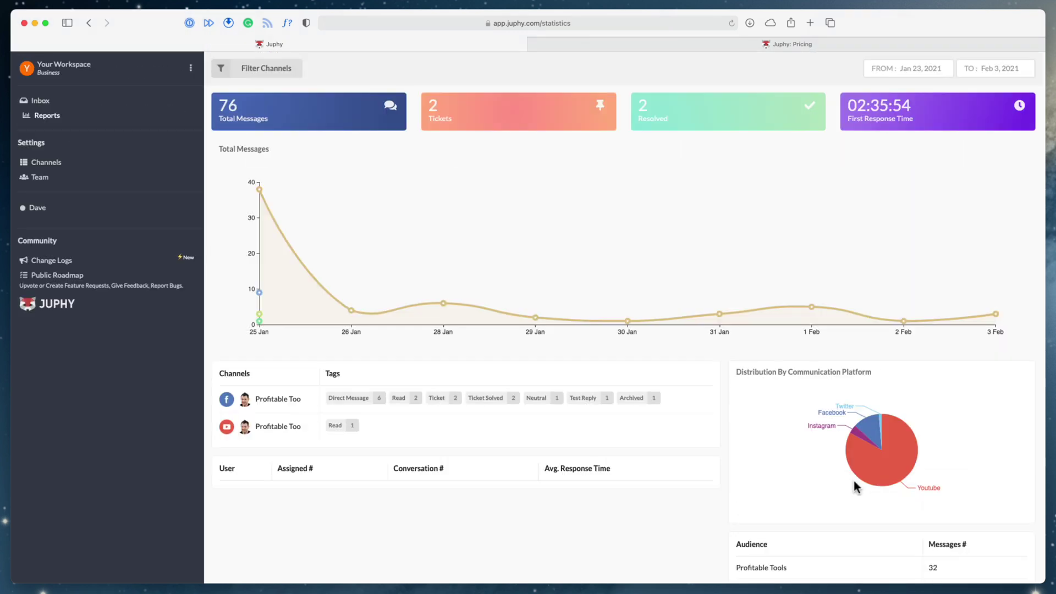
pyautogui.moveTo(860, 430)
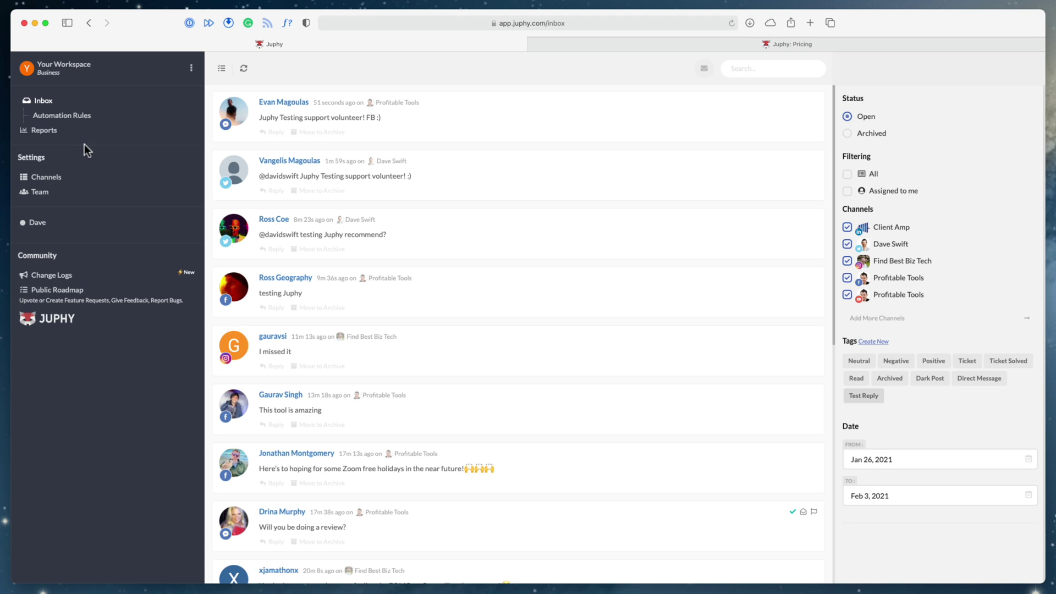
# View the connected channels in the settings and open the invitation form for a new teammate
pyautogui.click(44, 177)
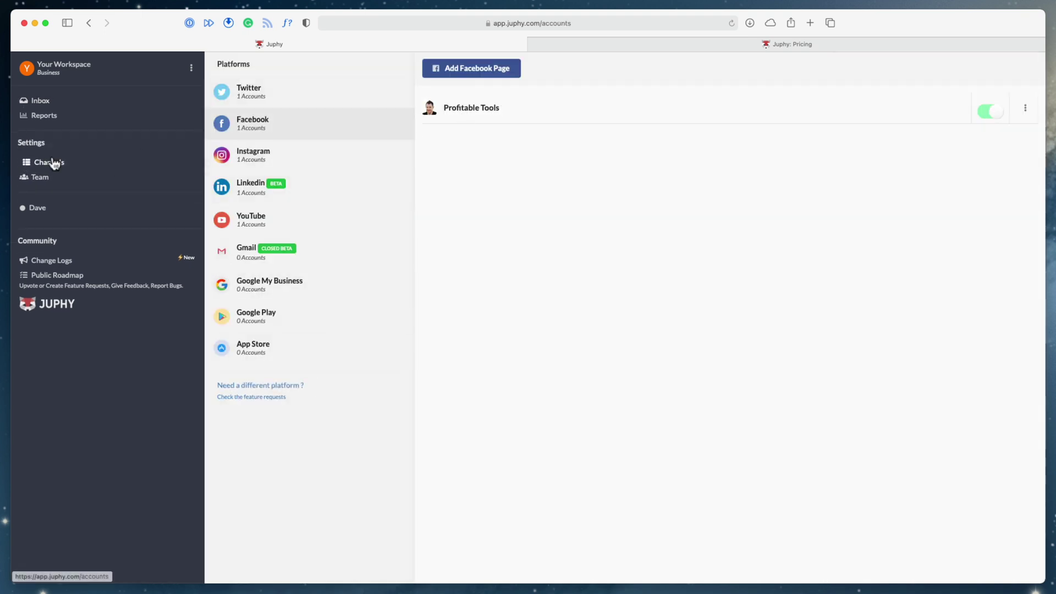
pyautogui.click(40, 178)
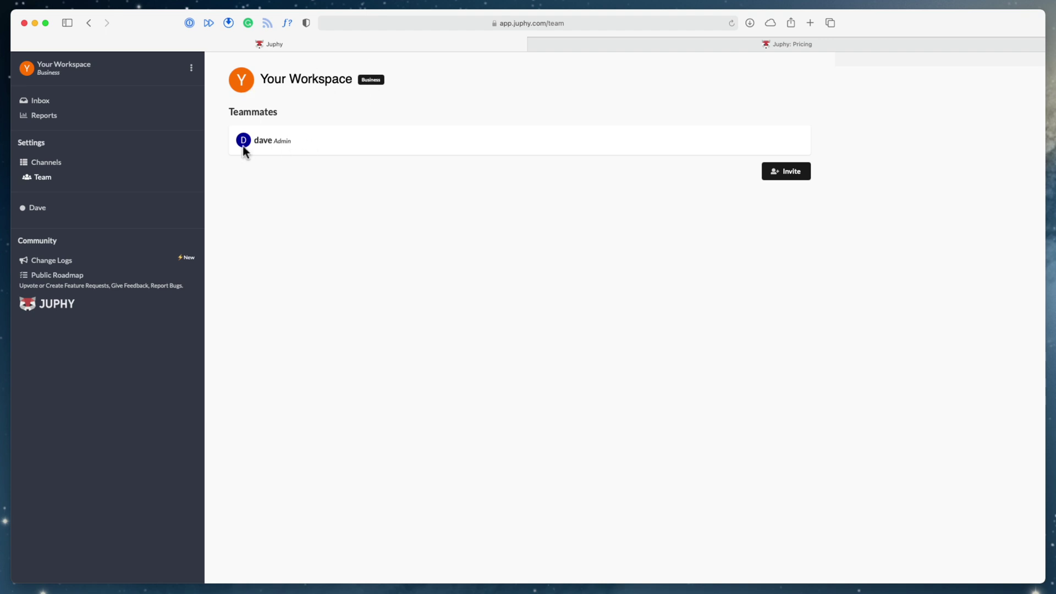
pyautogui.click(783, 171)
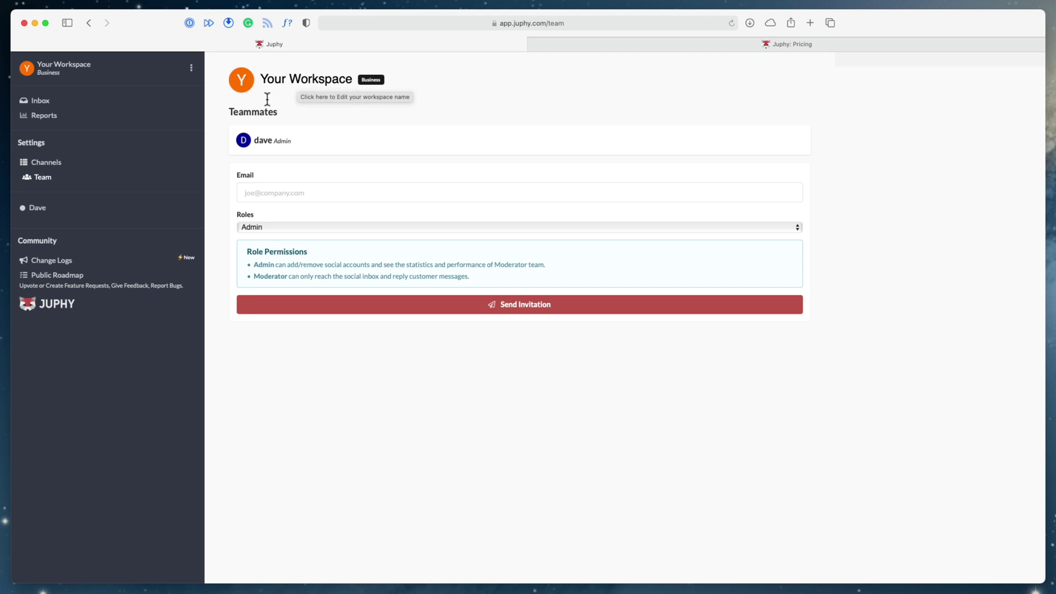
# Rename the current workspace to Profitable Tools
pyautogui.click(268, 80)
pyautogui.tripleClick(296, 79)
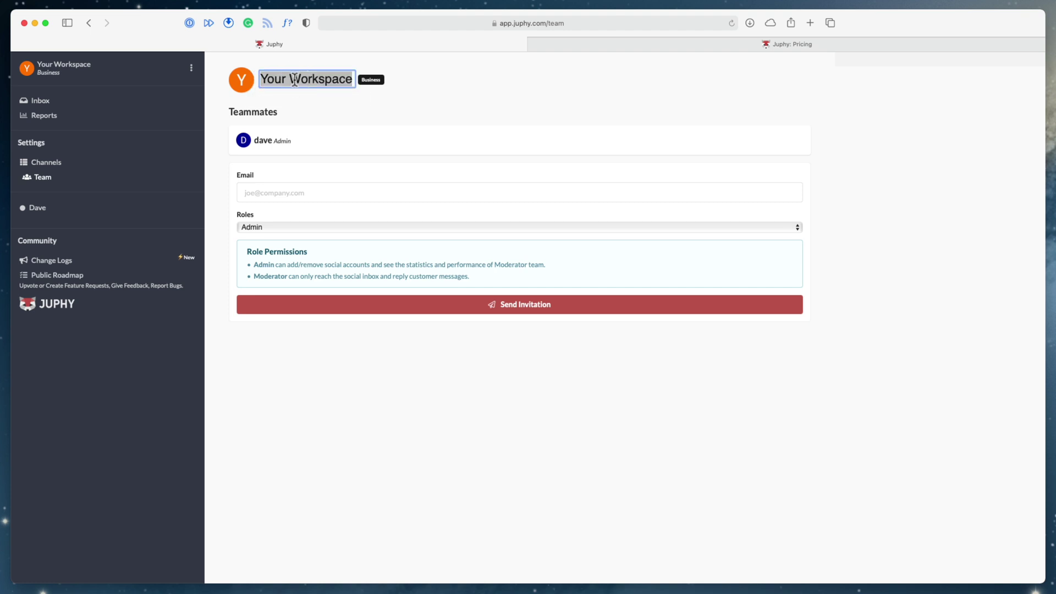
pyautogui.write('Profitable Tools')
pyautogui.press('Return')
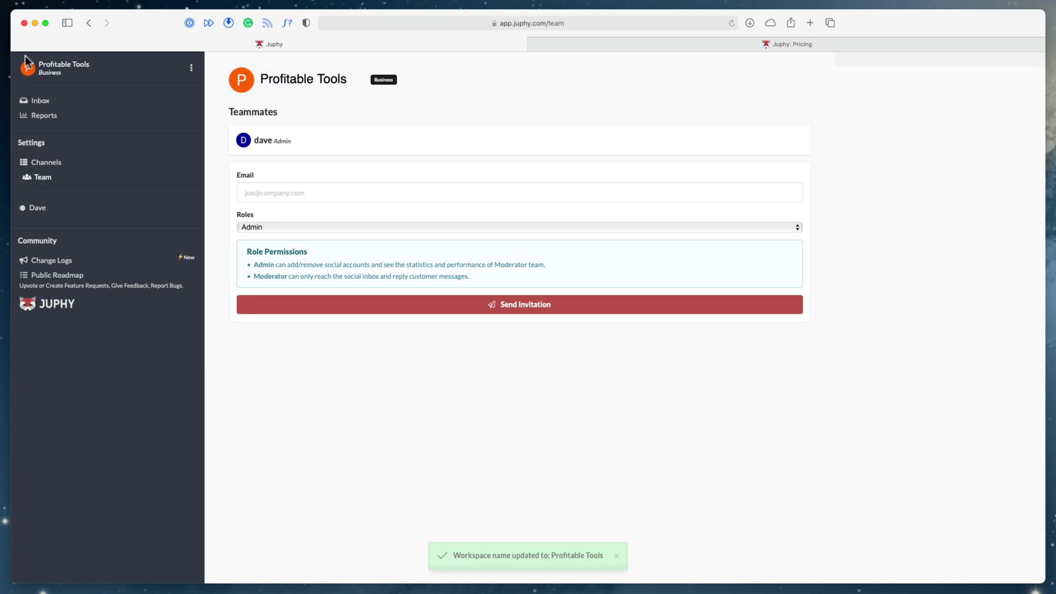
# Create a new workspace named Client Amp
pyautogui.click(192, 69)
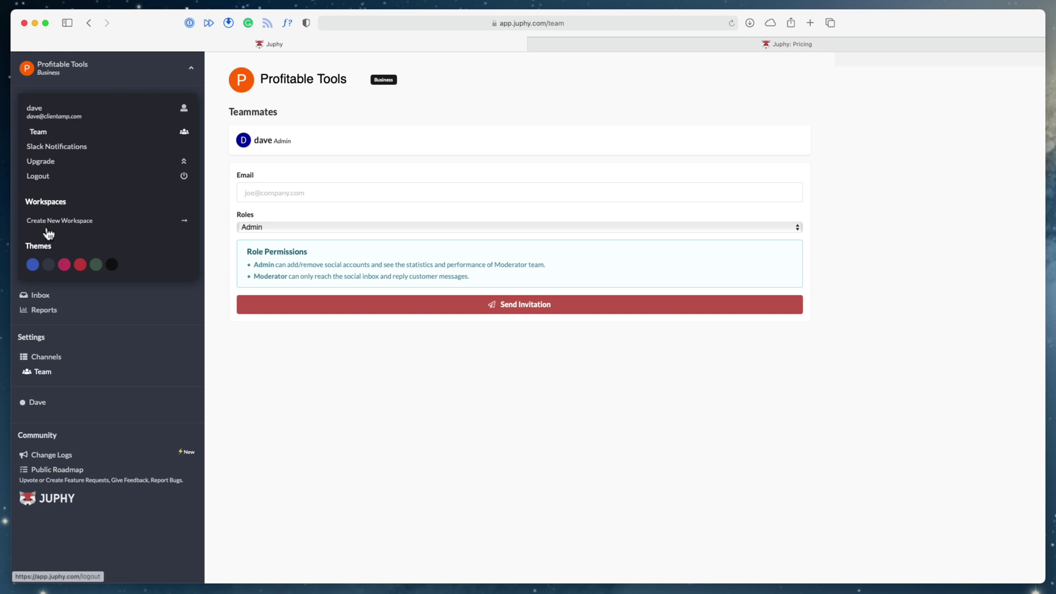
pyautogui.click(92, 222)
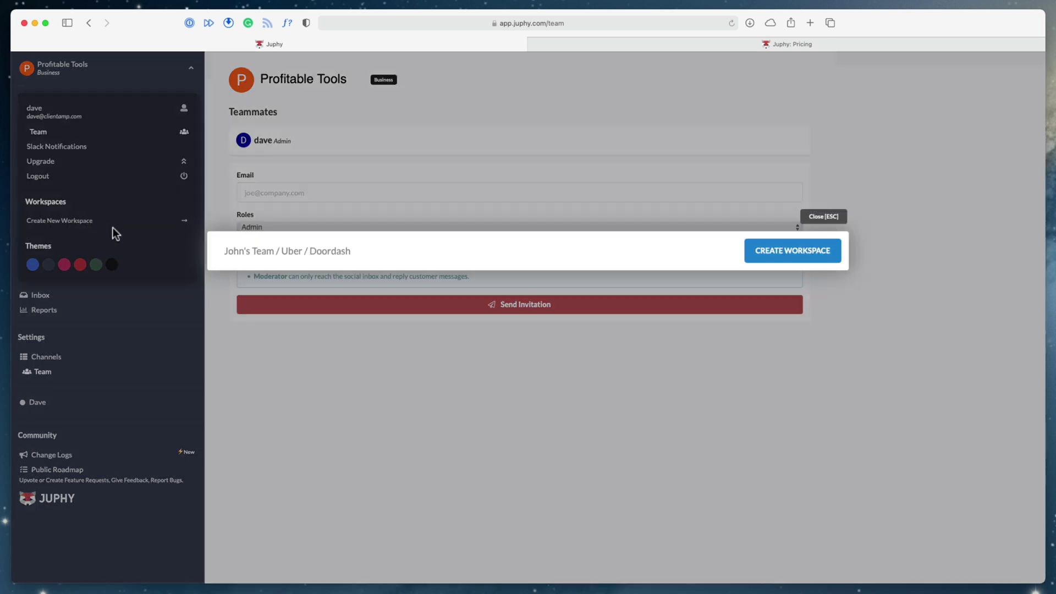
pyautogui.write('Client Amp')
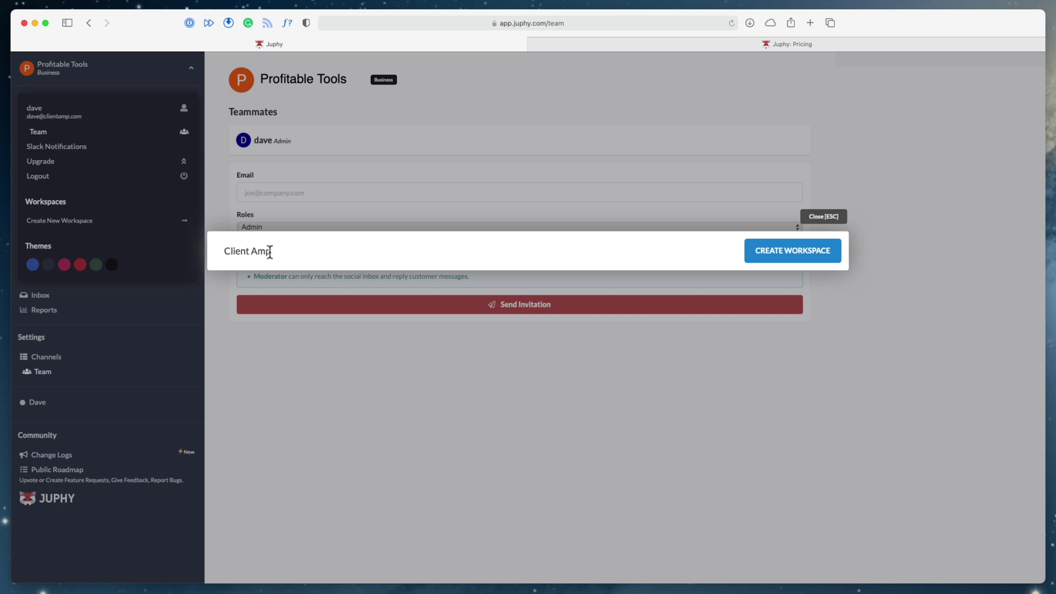
pyautogui.press('Return')
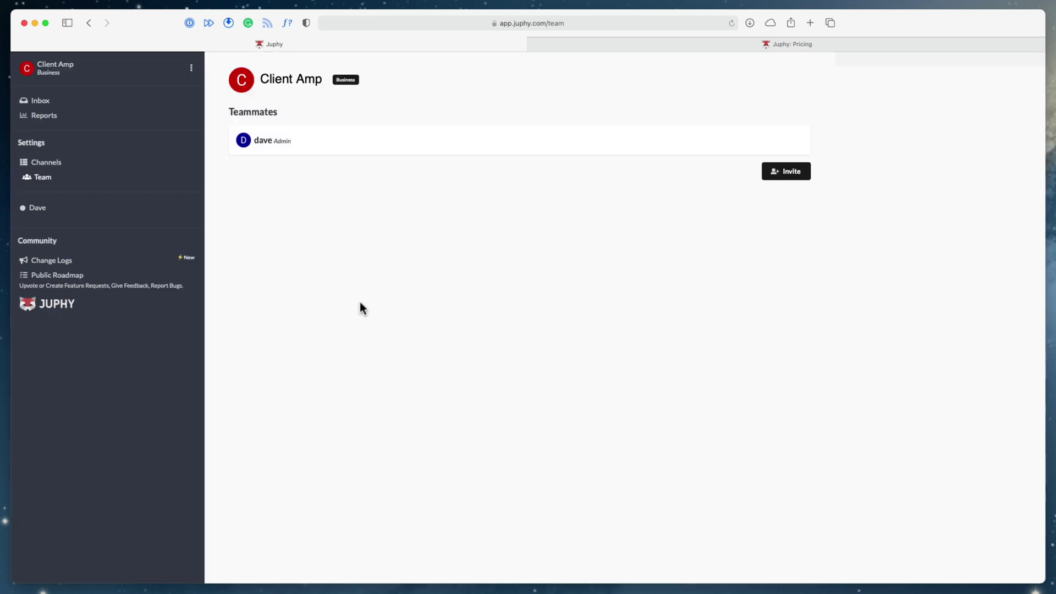
# View the Client Amp workspace's channels and switch back to the Profitable Tools workspace
pyautogui.click(45, 163)
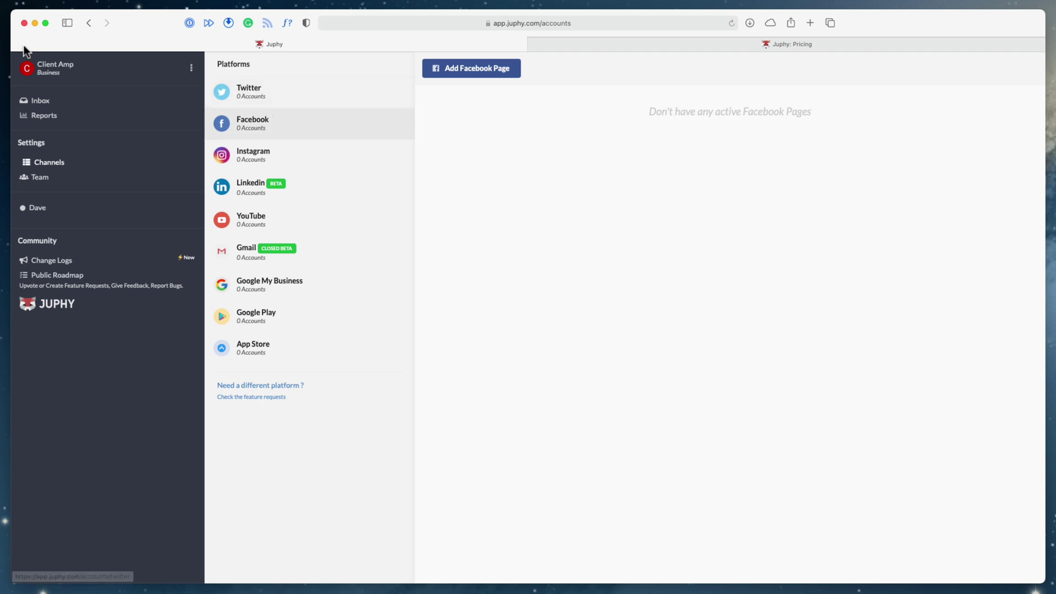
pyautogui.click(43, 63)
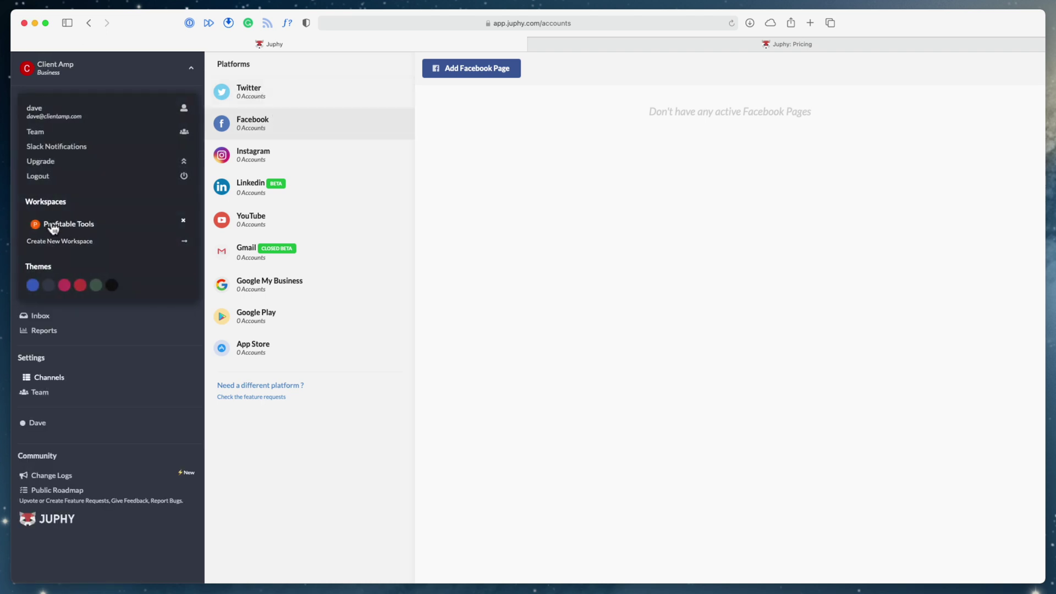
pyautogui.click(50, 225)
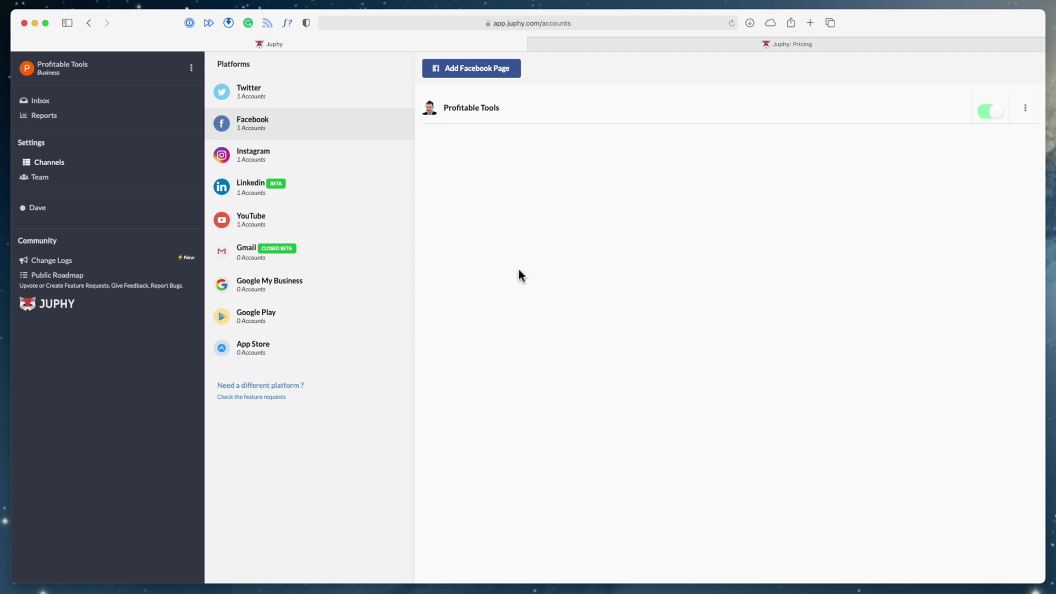
# Apply the blue theme while in the Profitable Tools workspace
pyautogui.click(89, 71)
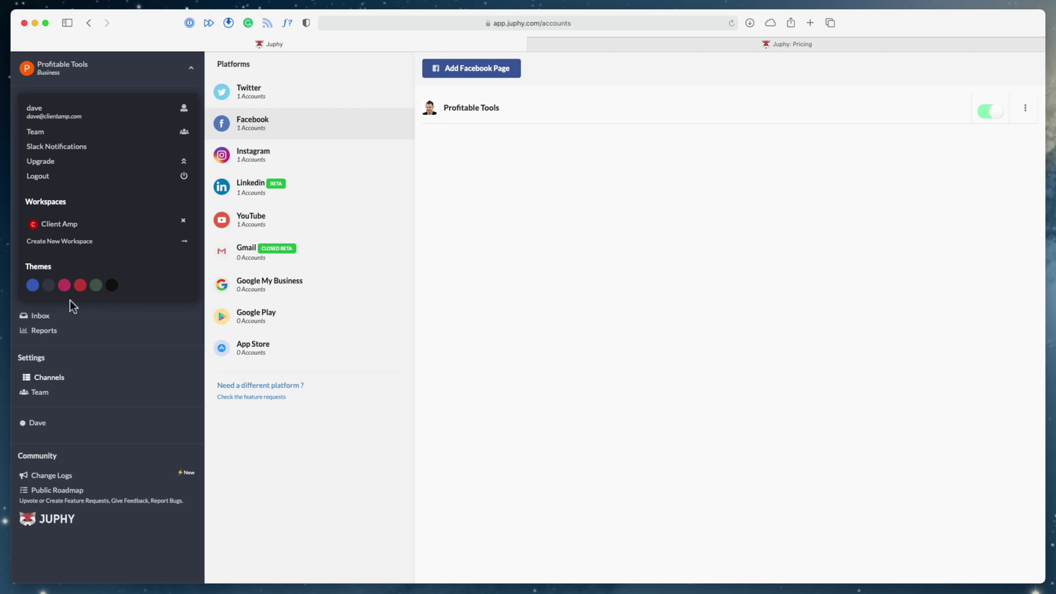
pyautogui.click(33, 285)
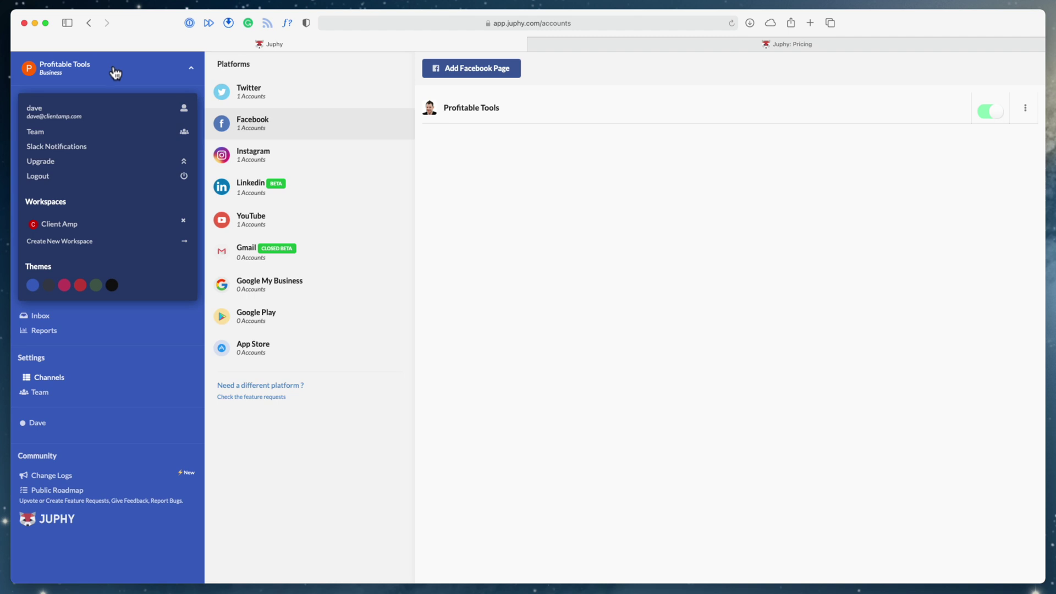
# Switch to the Client Amp workspace and apply the red theme there
pyautogui.click(87, 227)
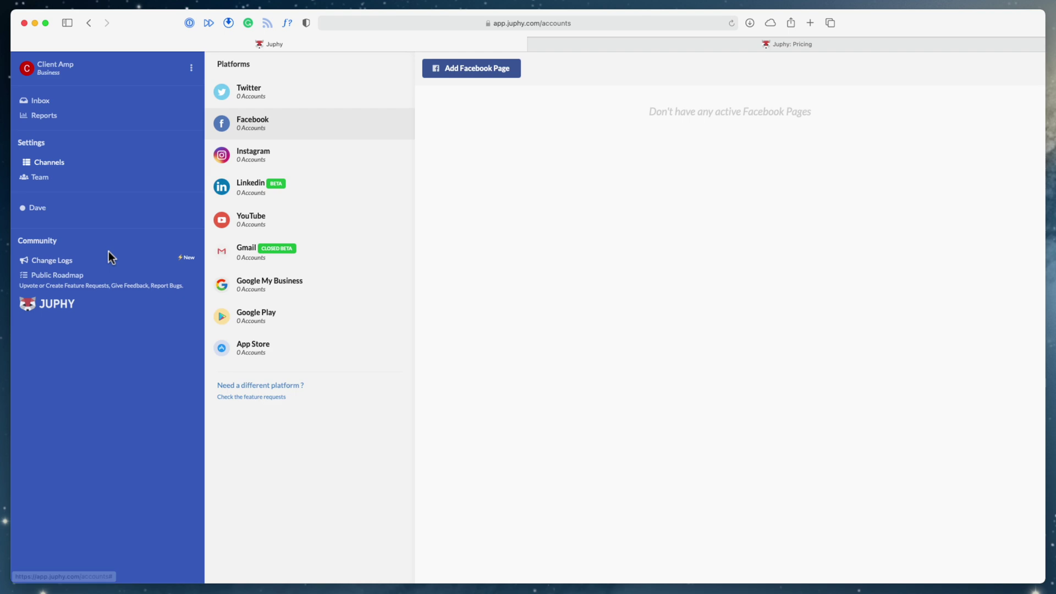
pyautogui.click(44, 70)
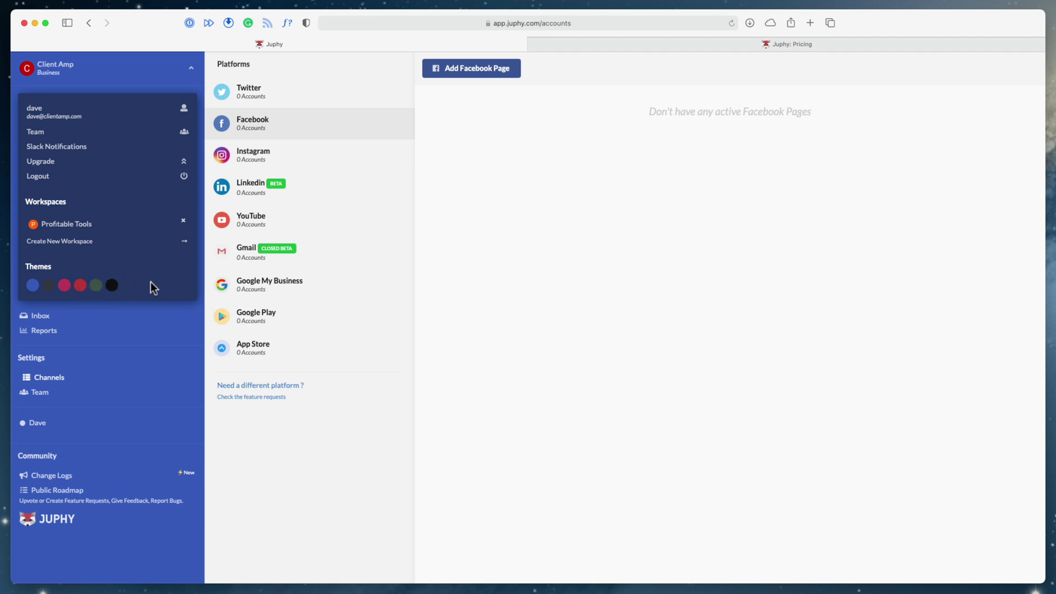
pyautogui.click(82, 287)
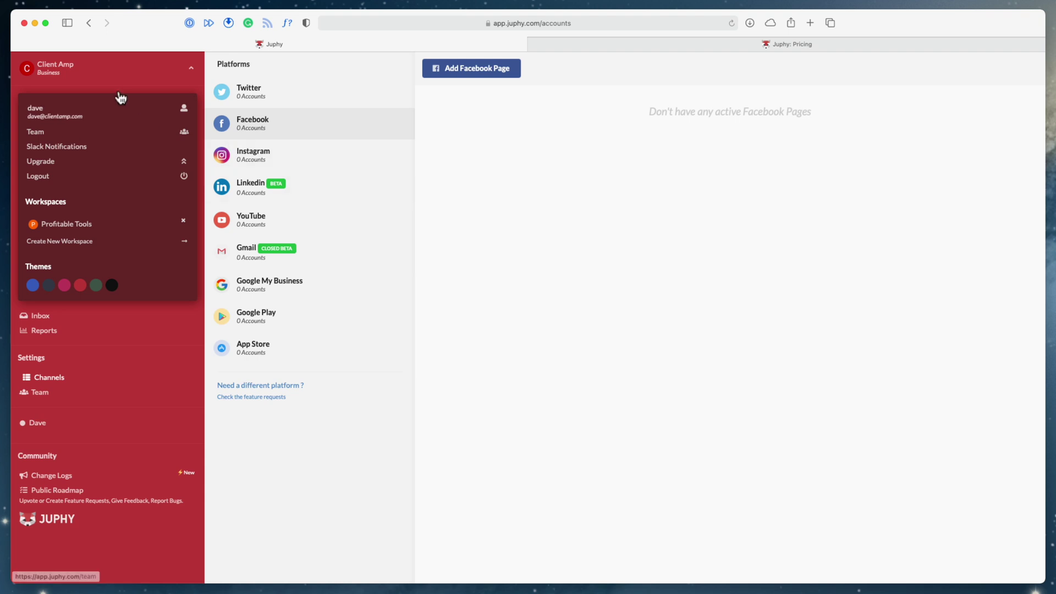
# Switch to the Profitable Tools workspace to check its theme color and return to Client Amp
pyautogui.click(55, 237)
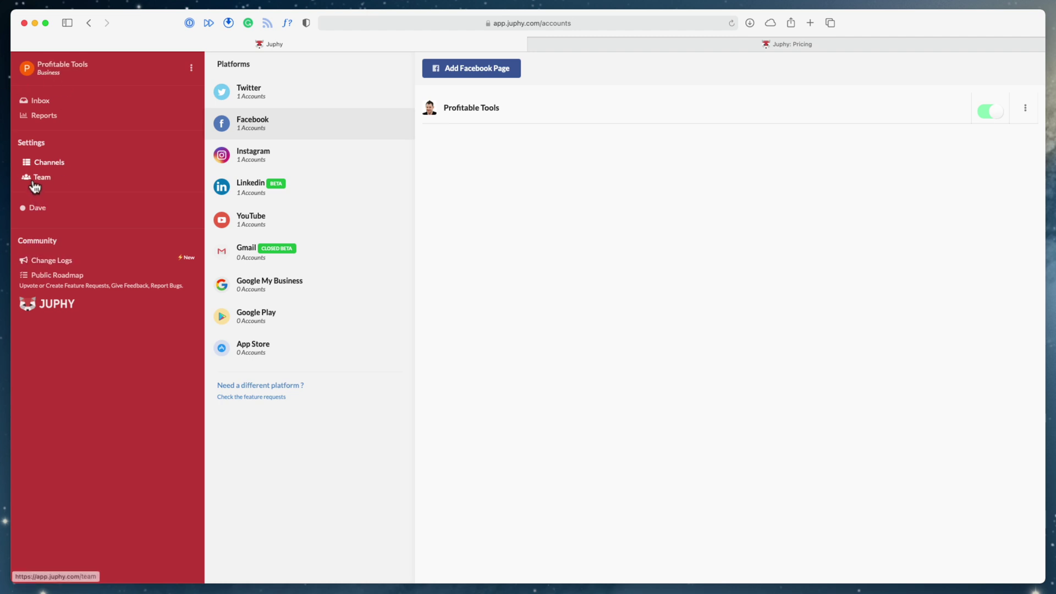
pyautogui.click(30, 70)
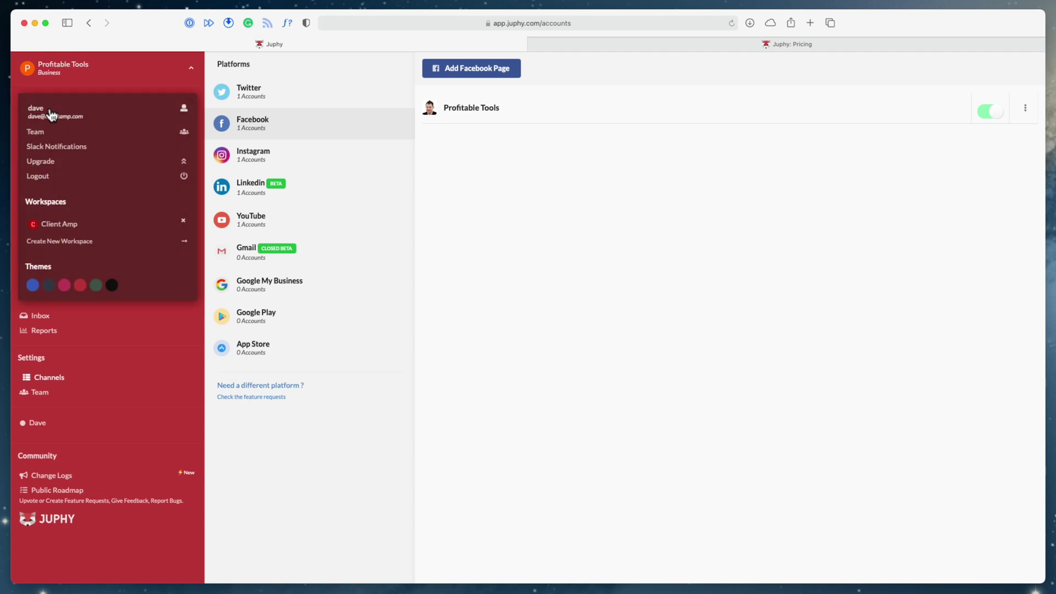
pyautogui.click(74, 227)
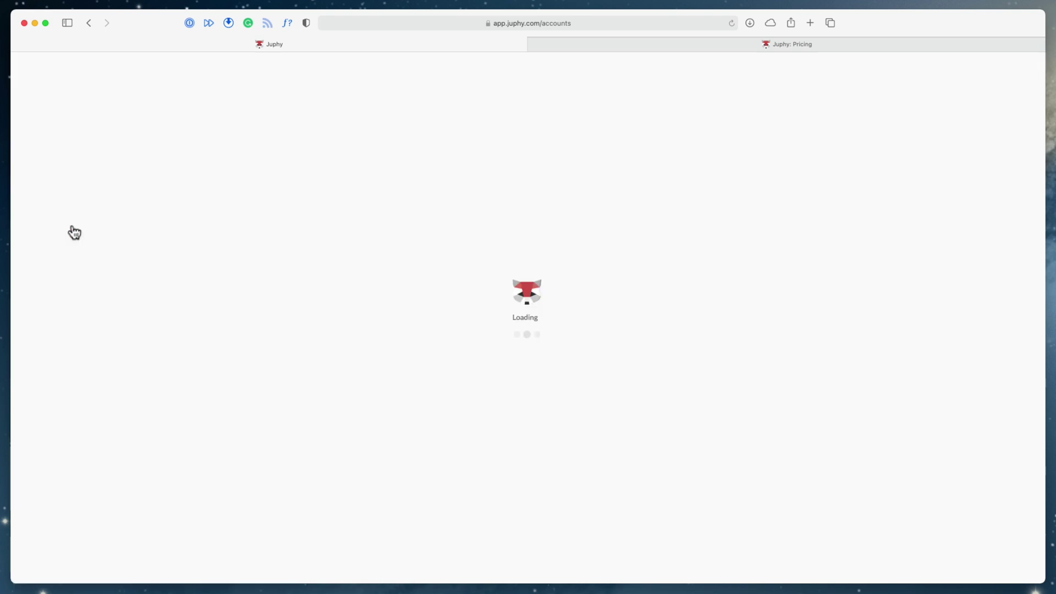